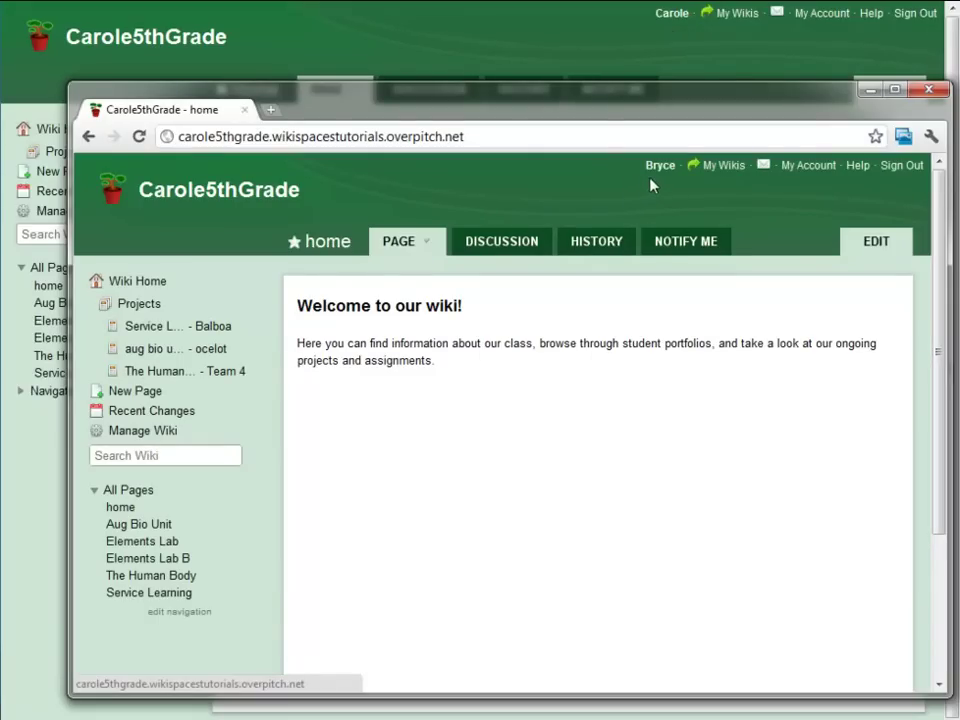
- View the aug bio unit ocelot team page in the student's window and through the project list in the teacher's window
{"action": "left_click", "coordinate": [228, 349]}
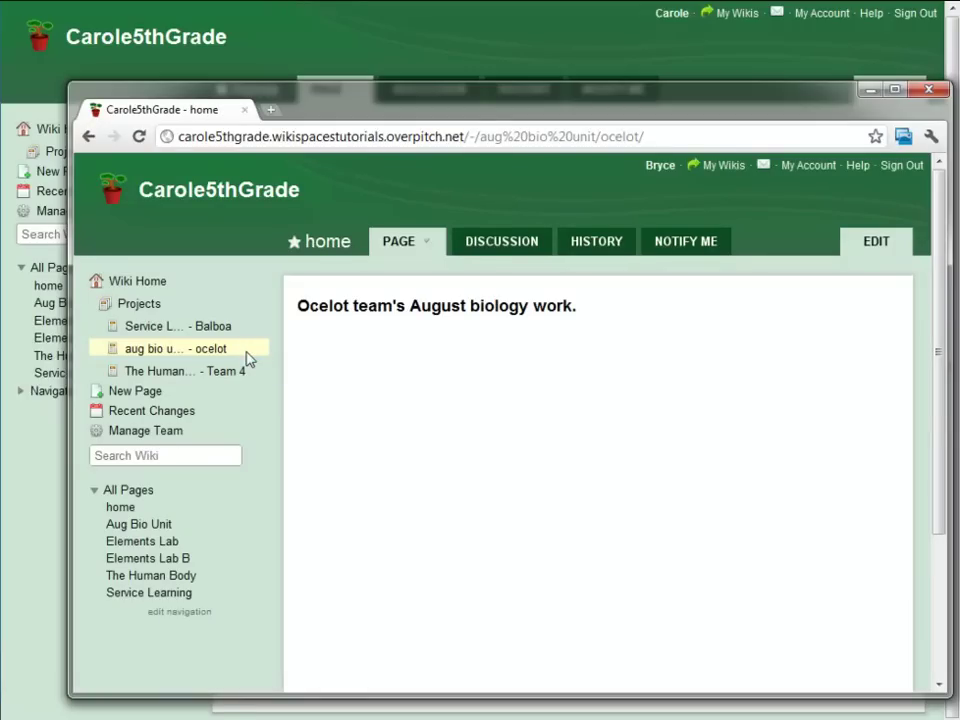
{"action": "left_click", "coordinate": [484, 58]}
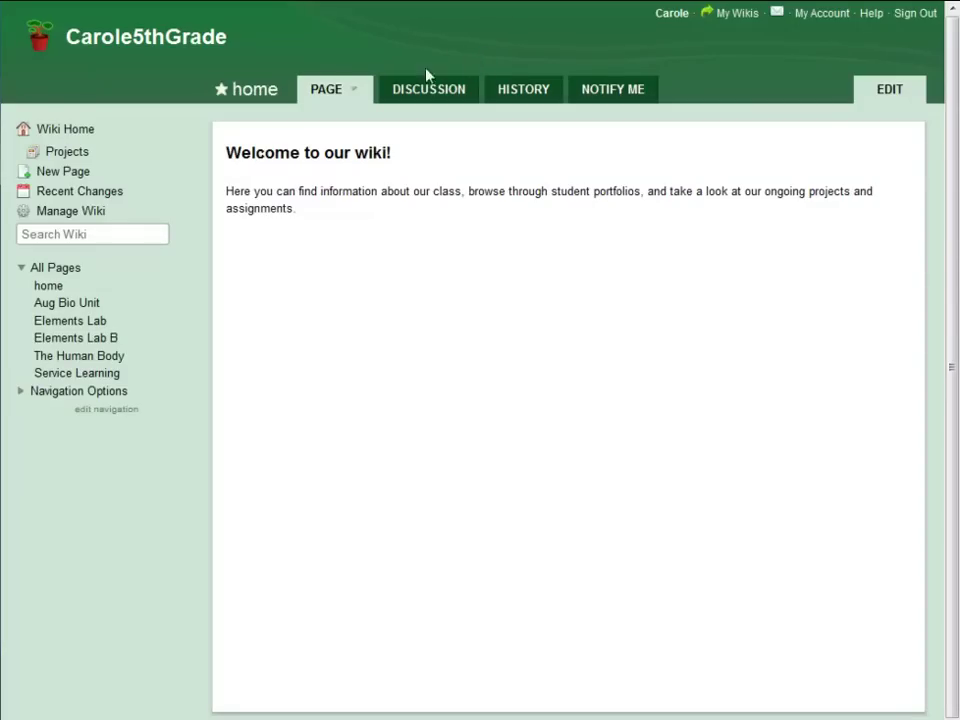
{"action": "left_click", "coordinate": [81, 157]}
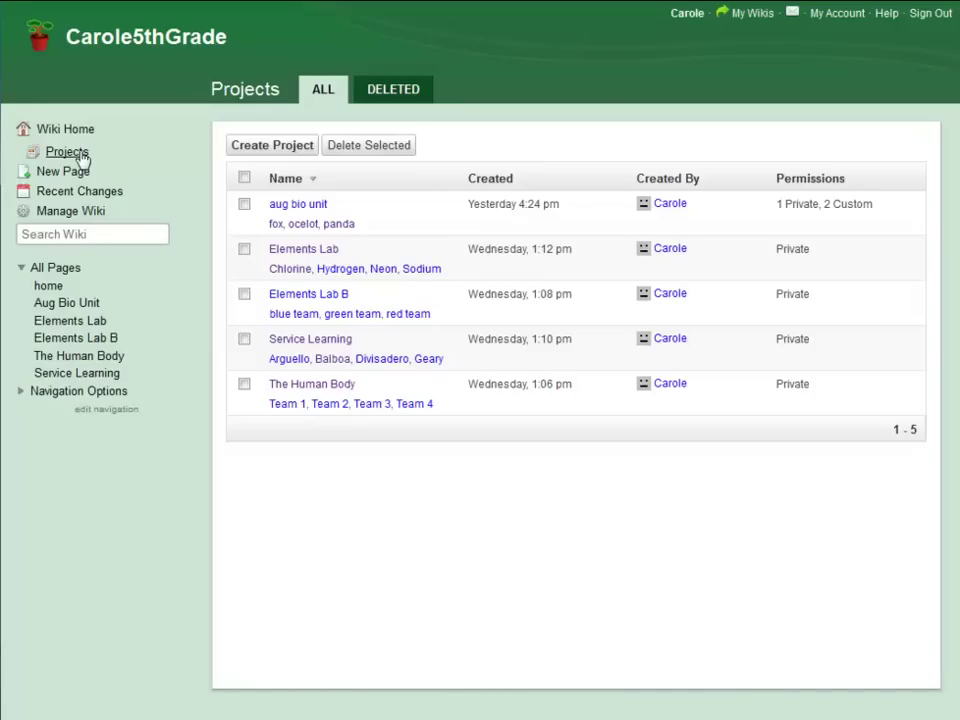
{"action": "left_click", "coordinate": [304, 225]}
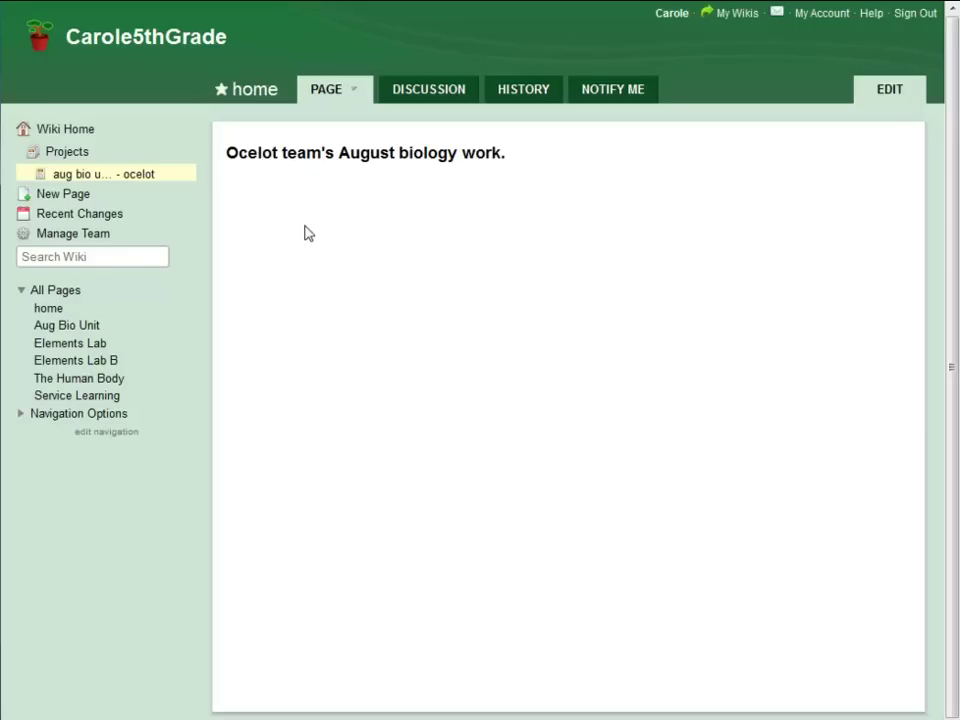
- Edit the wiki home page and add the line "August biology unit: Ocelot Team" below the welcome paragraph
{"action": "left_click", "coordinate": [66, 129]}
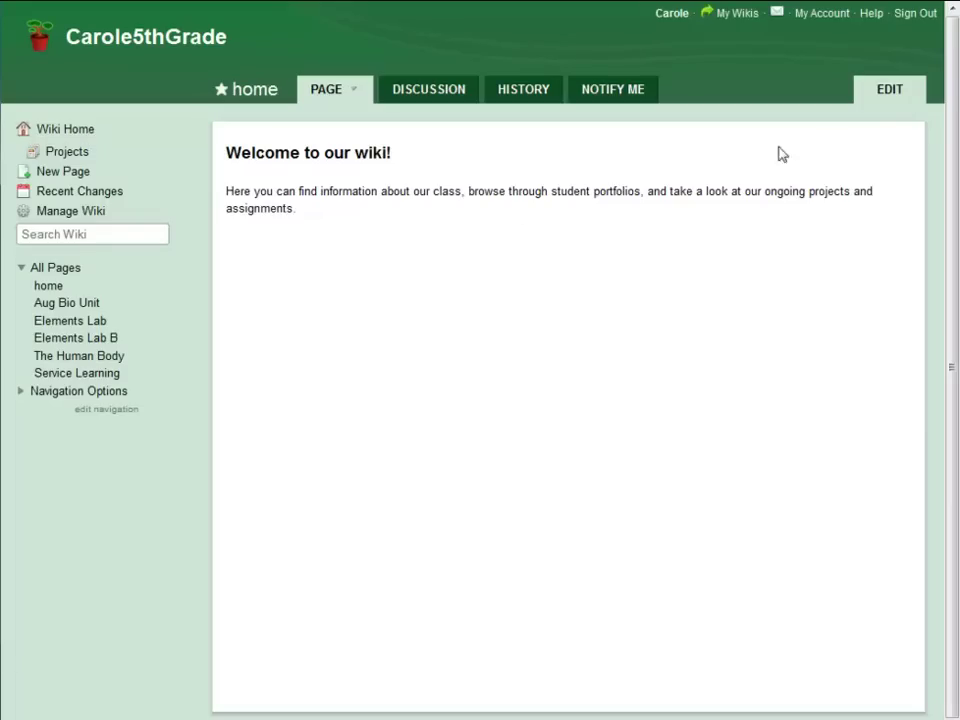
{"action": "left_click", "coordinate": [884, 96]}
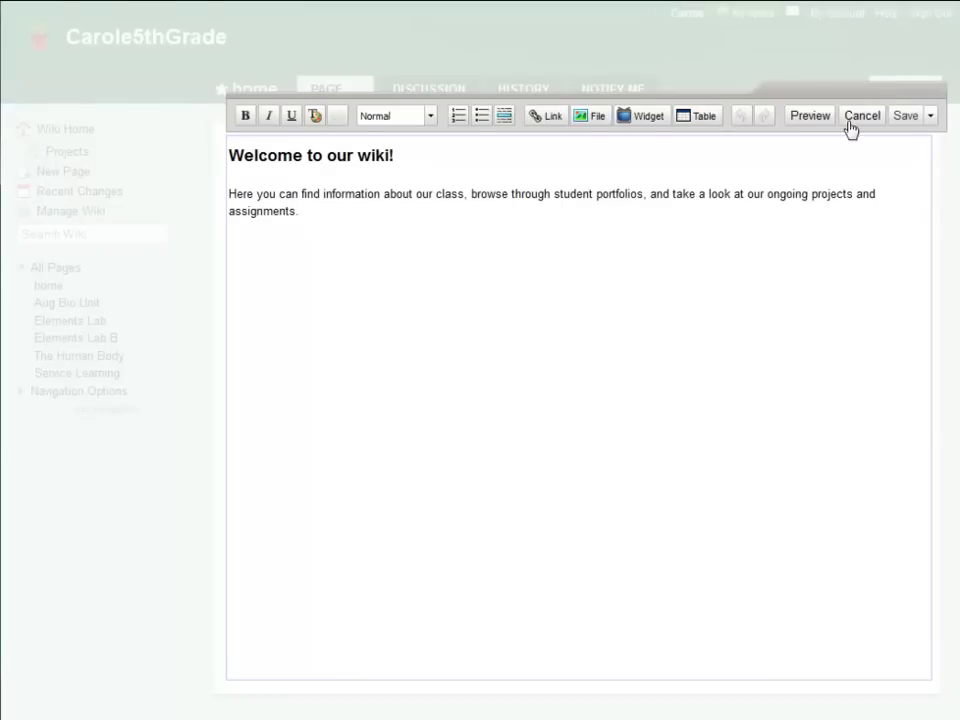
{"action": "key", "text": "ctrl+End"}
{"action": "key", "text": "Return"}
{"action": "type", "text": "August biology unit: Ocelot Team"}
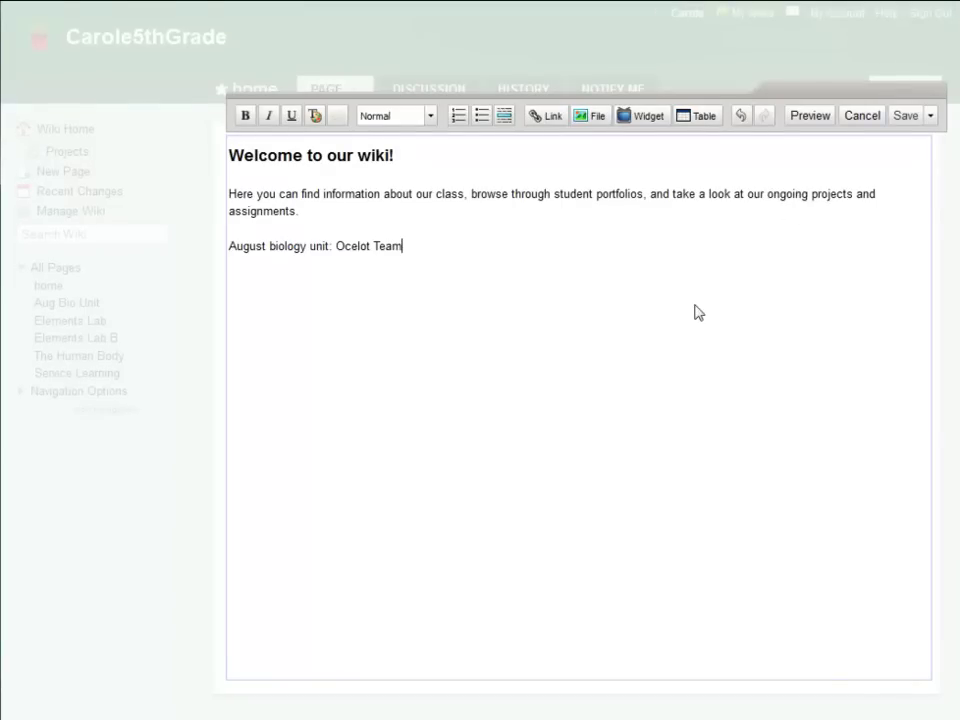
- Link the "August biology unit: Ocelot Team" line to the wiki page /aug bio unit/ocelot/home and save the page
{"action": "key", "text": "shift+Left"}
{"action": "key", "text": "shift+Left"}
{"action": "key", "text": "shift+Left"}
{"action": "key", "text": "shift+Left"}
{"action": "key", "text": "shift+Left"}
{"action": "key", "text": "shift+Left"}
{"action": "key", "text": "shift+Left"}
{"action": "key", "text": "shift+Left"}
{"action": "key", "text": "shift+Left"}
{"action": "key", "text": "shift+Left"}
{"action": "key", "text": "shift+Left"}
{"action": "key", "text": "shift+Left"}
{"action": "key", "text": "shift+Left"}
{"action": "key", "text": "shift+Left"}
{"action": "key", "text": "shift+Left"}
{"action": "key", "text": "shift+Left"}
{"action": "key", "text": "shift+Left"}
{"action": "key", "text": "shift+Left"}
{"action": "key", "text": "shift+Left"}
{"action": "key", "text": "shift+Left"}
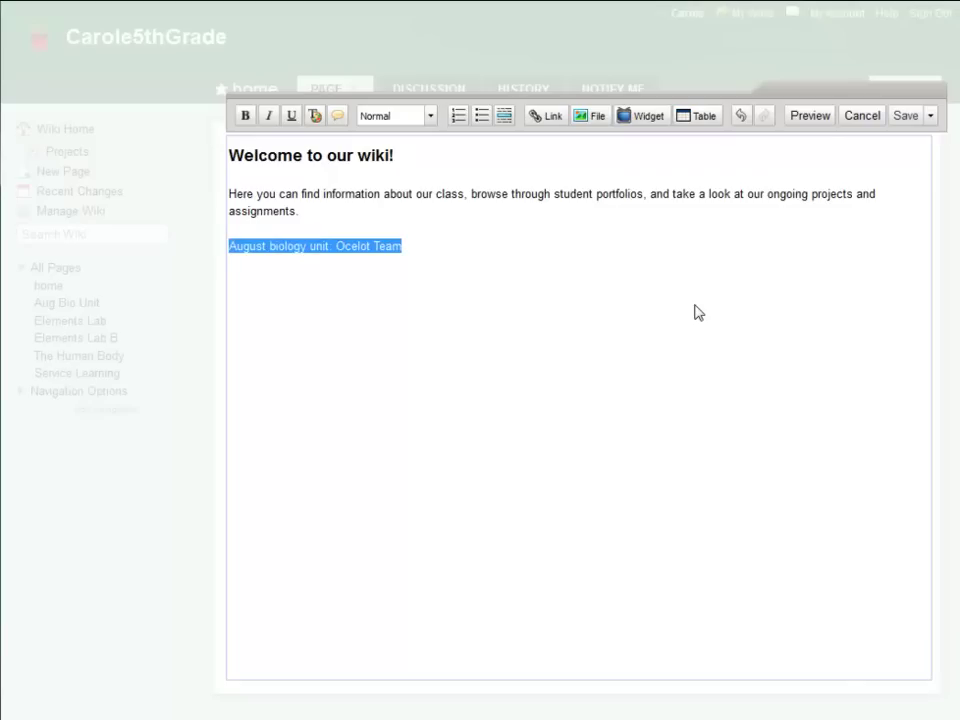
{"action": "left_click", "coordinate": [553, 118]}
{"action": "left_click_drag", "start_coordinate": [381, 380], "coordinate": [597, 393]}
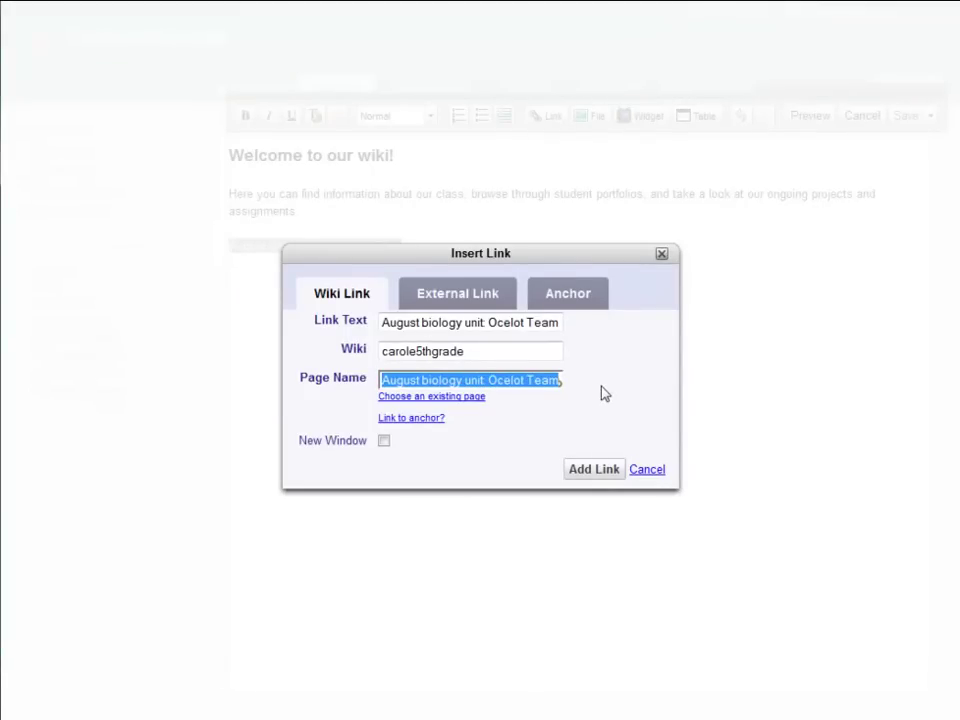
{"action": "type", "text": "home"}
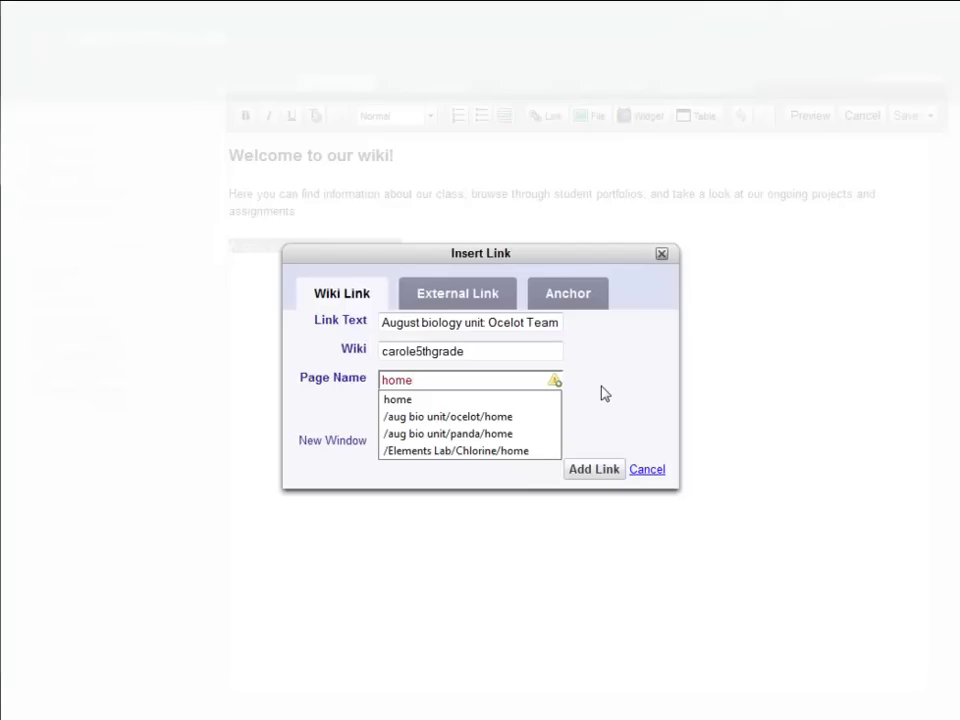
{"action": "key", "text": "Down"}
{"action": "key", "text": "Down"}
{"action": "key", "text": "Return"}
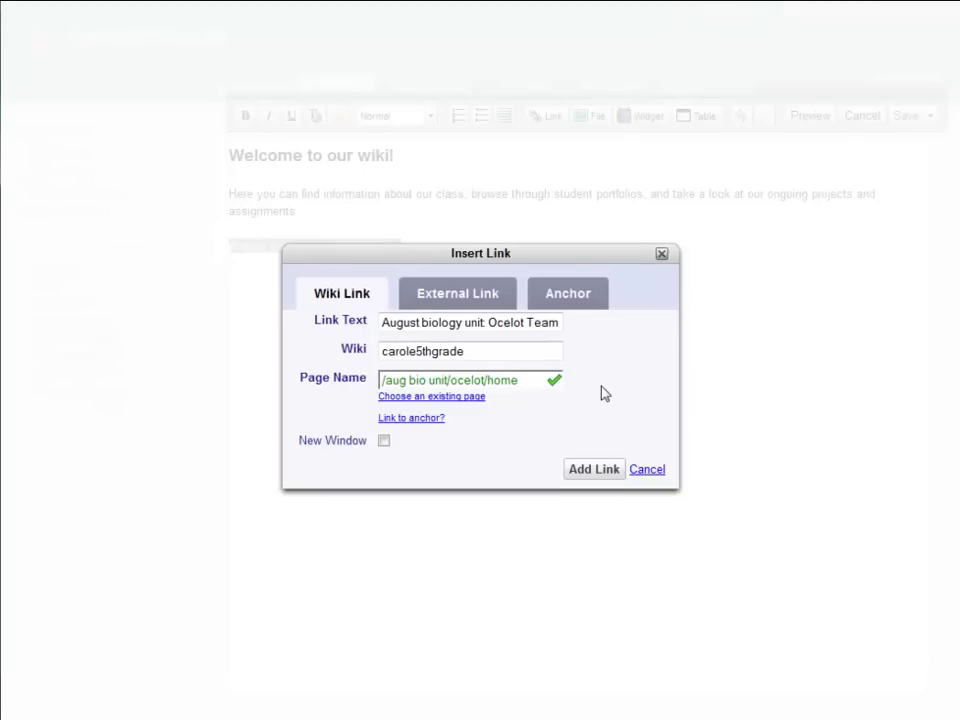
{"action": "left_click", "coordinate": [594, 469]}
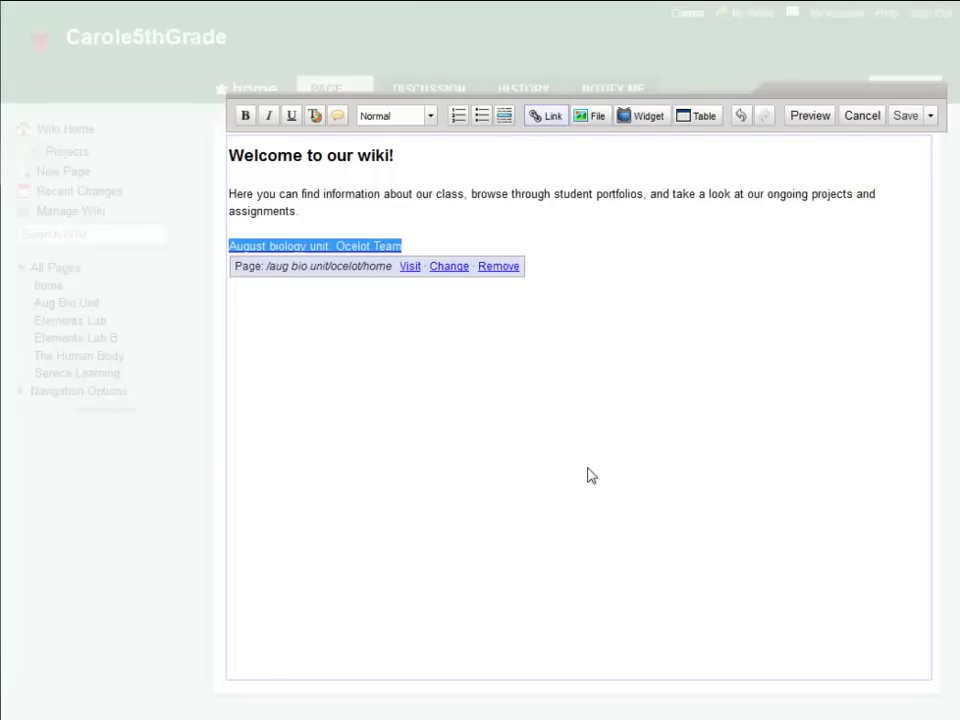
{"action": "left_click", "coordinate": [906, 116]}
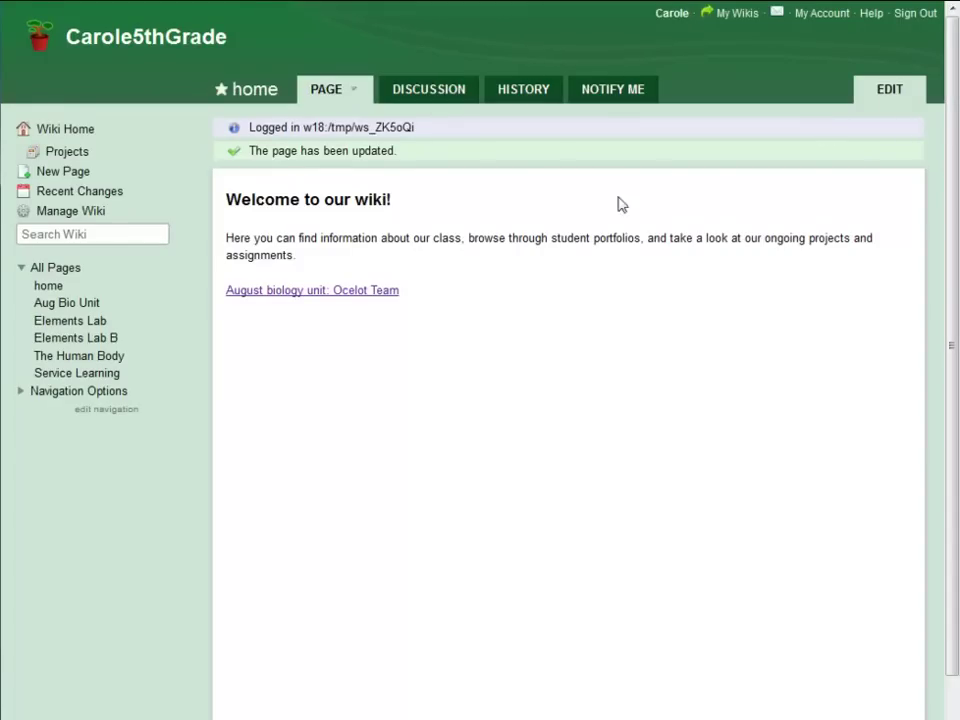
- Follow the Ocelot Team link to the team page and add the line "our results" below its heading
{"action": "left_click", "coordinate": [368, 291]}
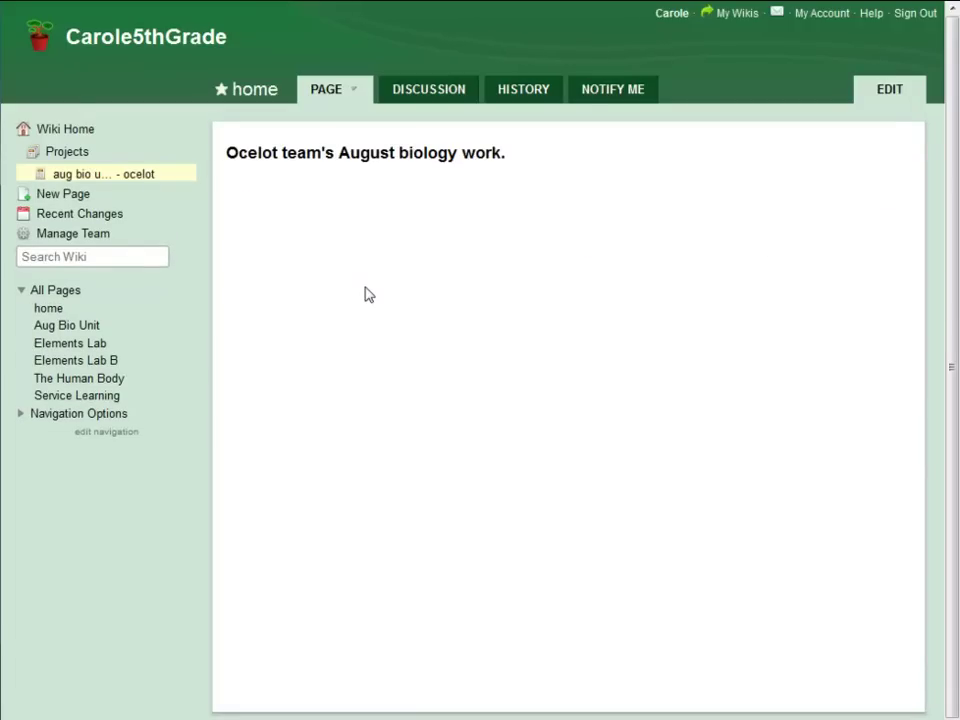
{"action": "left_click", "coordinate": [887, 94]}
{"action": "key", "text": "Return"}
{"action": "type", "text": "our results"}
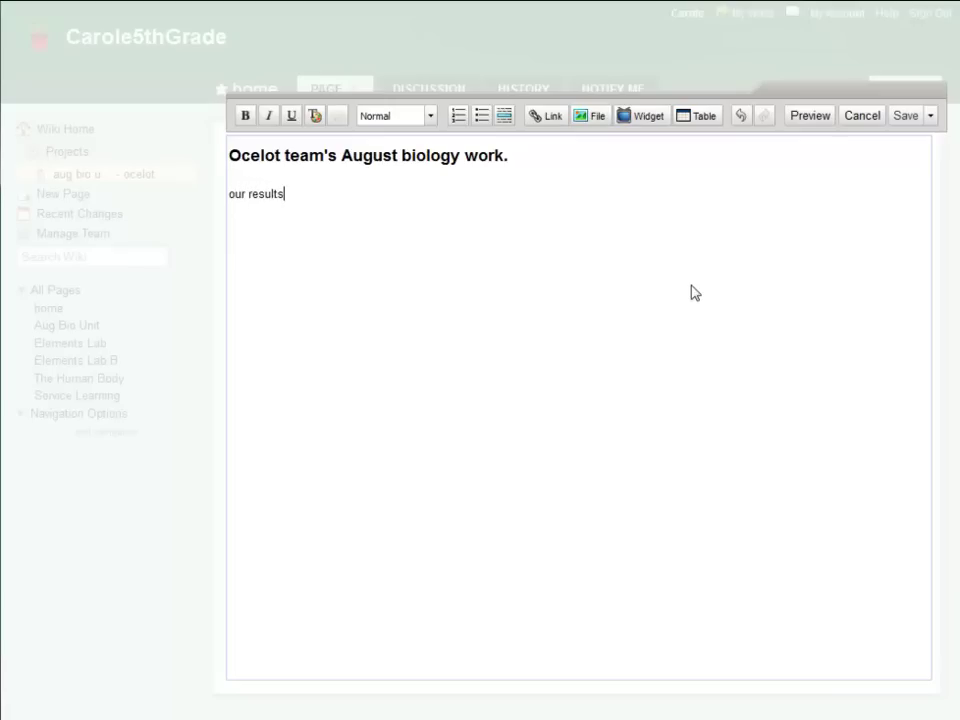
- Link the "our results" text to the team's own page named results
{"action": "key", "text": "shift+Home"}
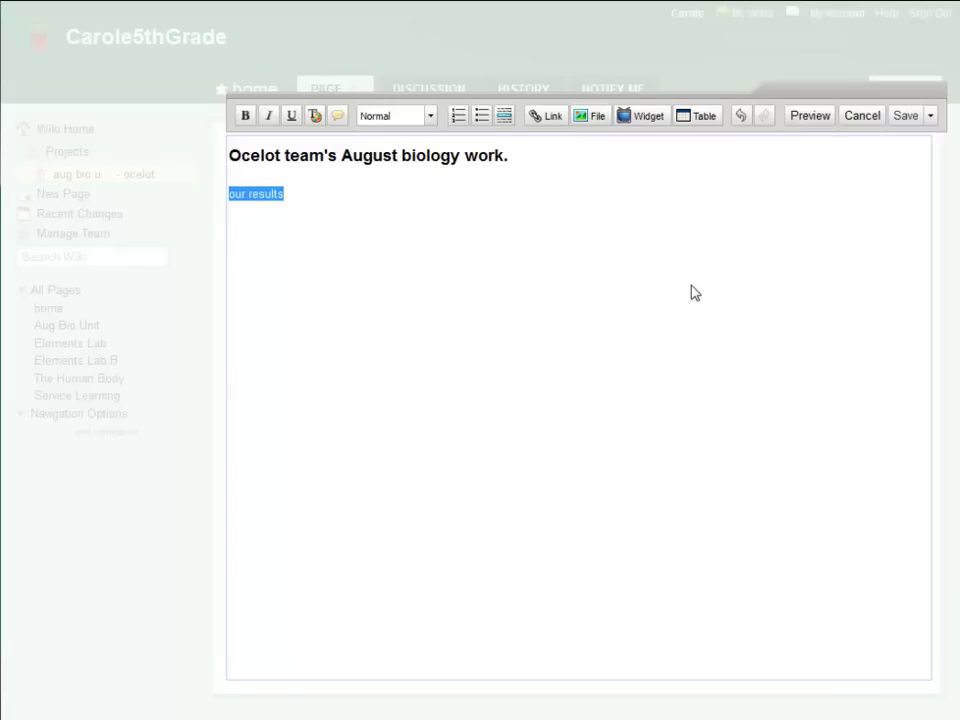
{"action": "left_click", "coordinate": [551, 121]}
{"action": "left_click_drag", "start_coordinate": [444, 386], "coordinate": [341, 372]}
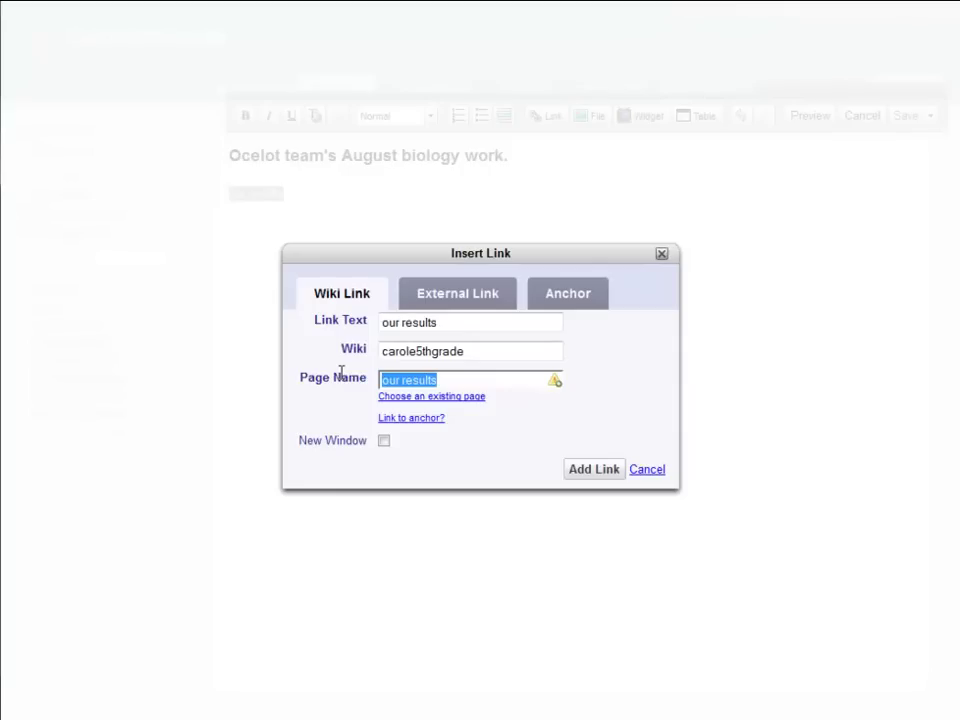
{"action": "type", "text": "results"}
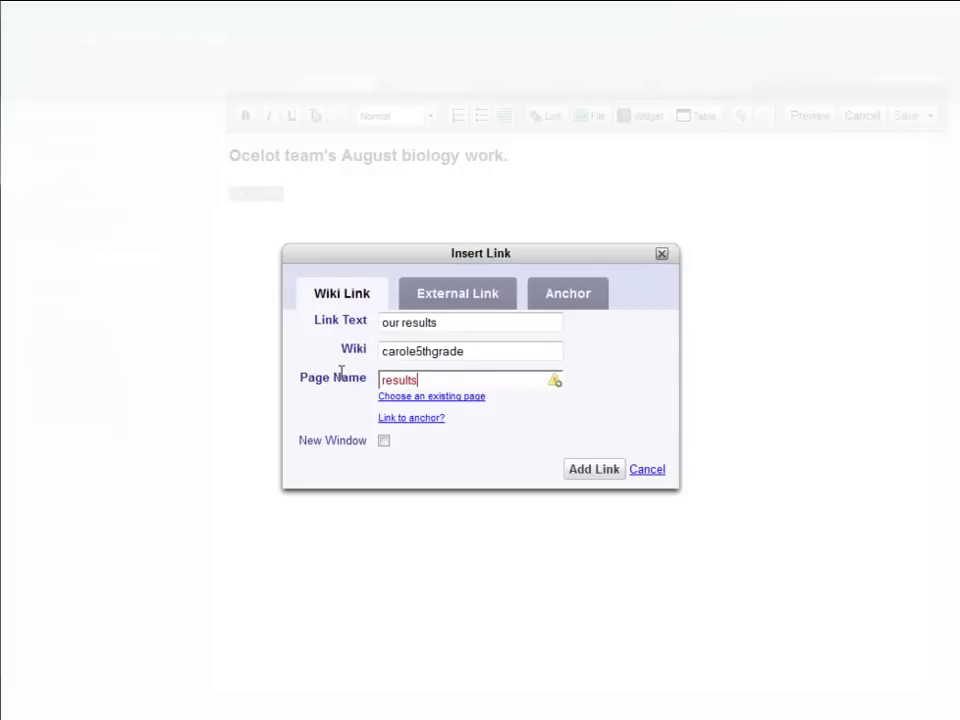
{"action": "key", "text": "Down"}
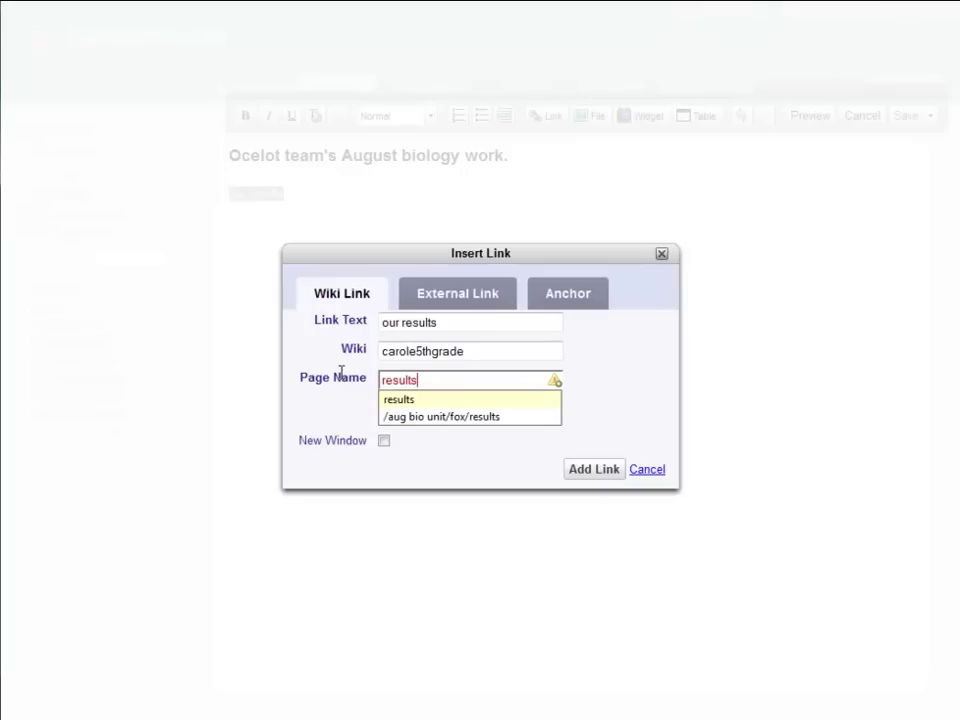
{"action": "key", "text": "Return"}
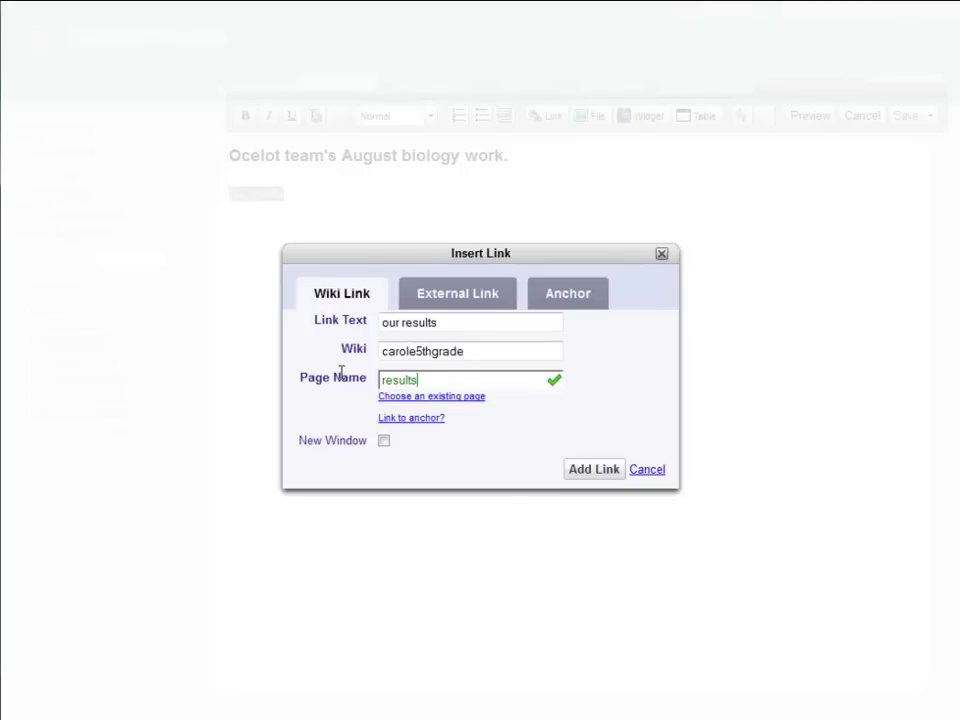
{"action": "left_click", "coordinate": [594, 471]}
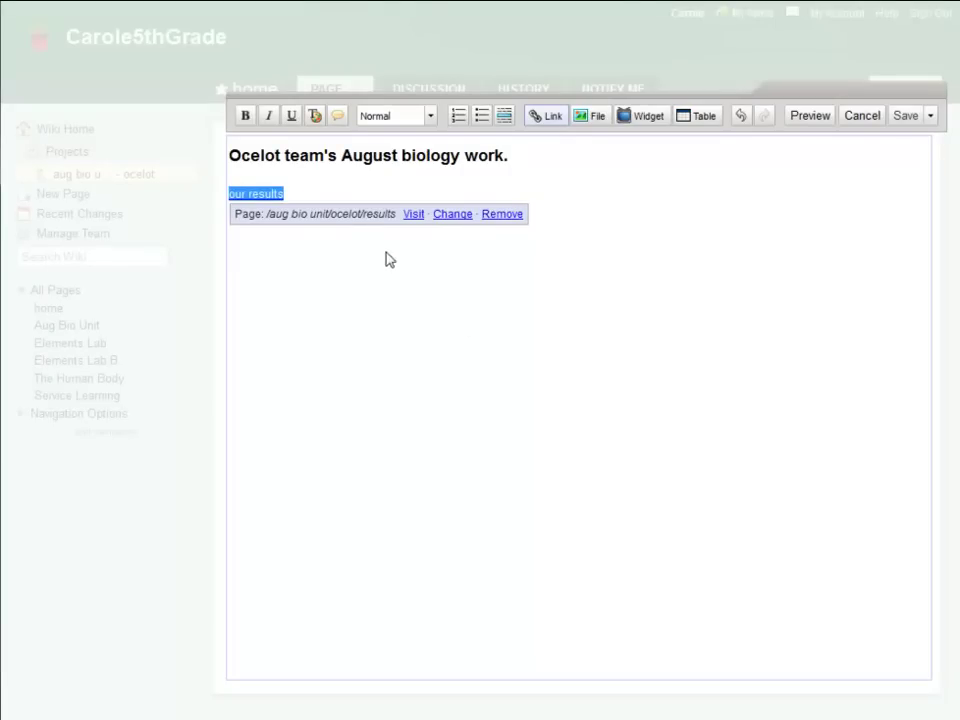
- Add a new line reading "rubric" below the "our results" link
{"action": "left_click", "coordinate": [316, 199]}
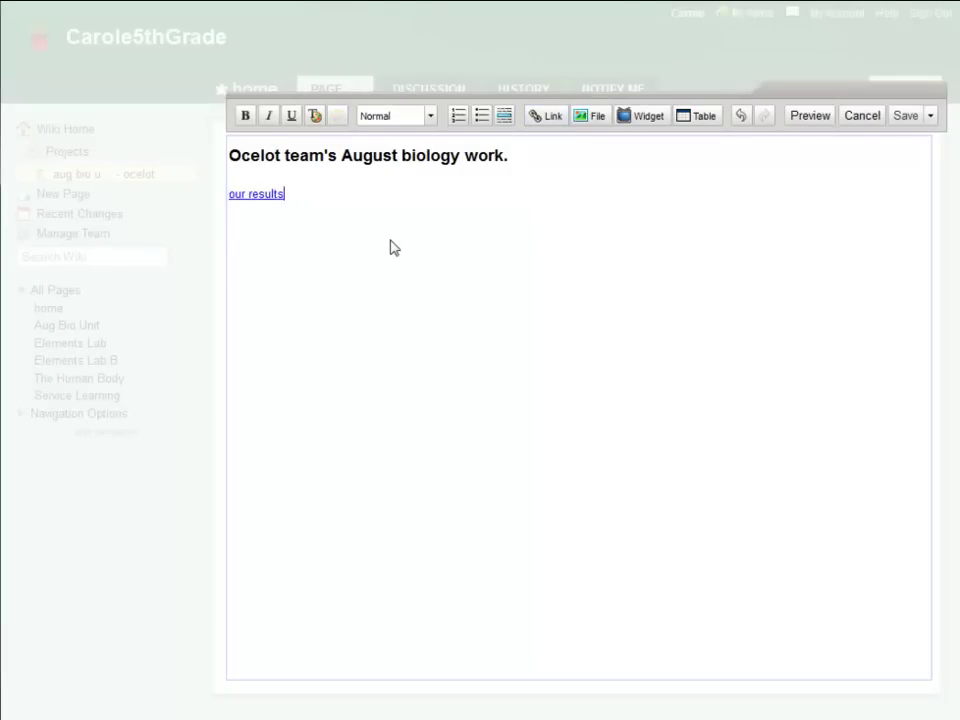
{"action": "key", "text": "Return"}
{"action": "type", "text": "rubric"}
- Link the "rubric" text to the main wiki page /Aug Bio Unit and save the team page
{"action": "key", "text": "shift+Home"}
{"action": "left_click", "coordinate": [547, 118]}
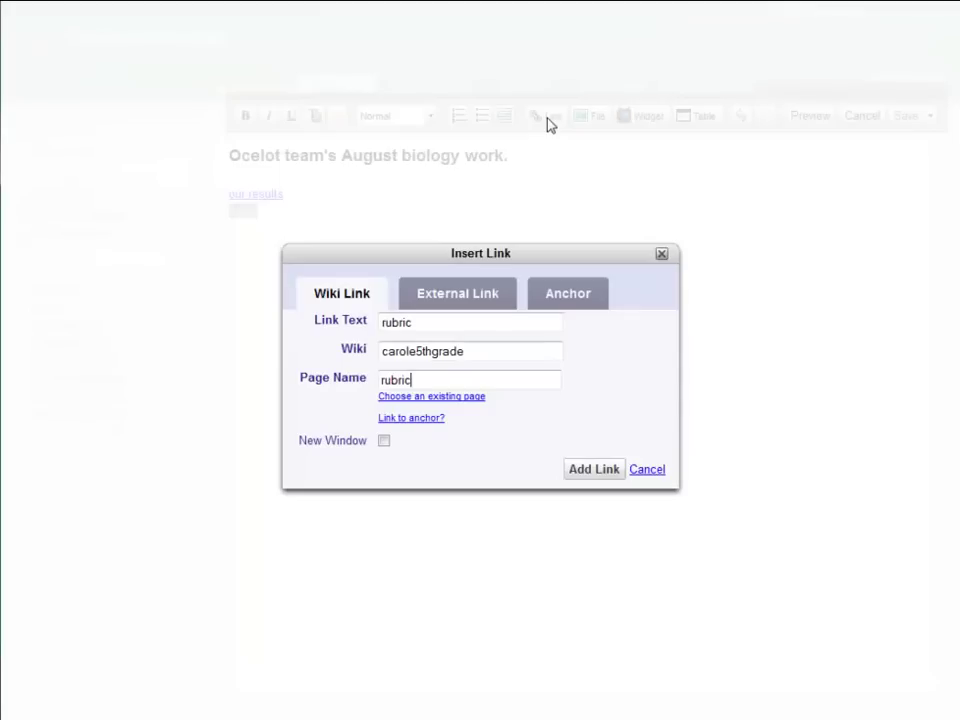
{"action": "left_click_drag", "start_coordinate": [416, 379], "coordinate": [359, 374]}
{"action": "type", "text": "aug"}
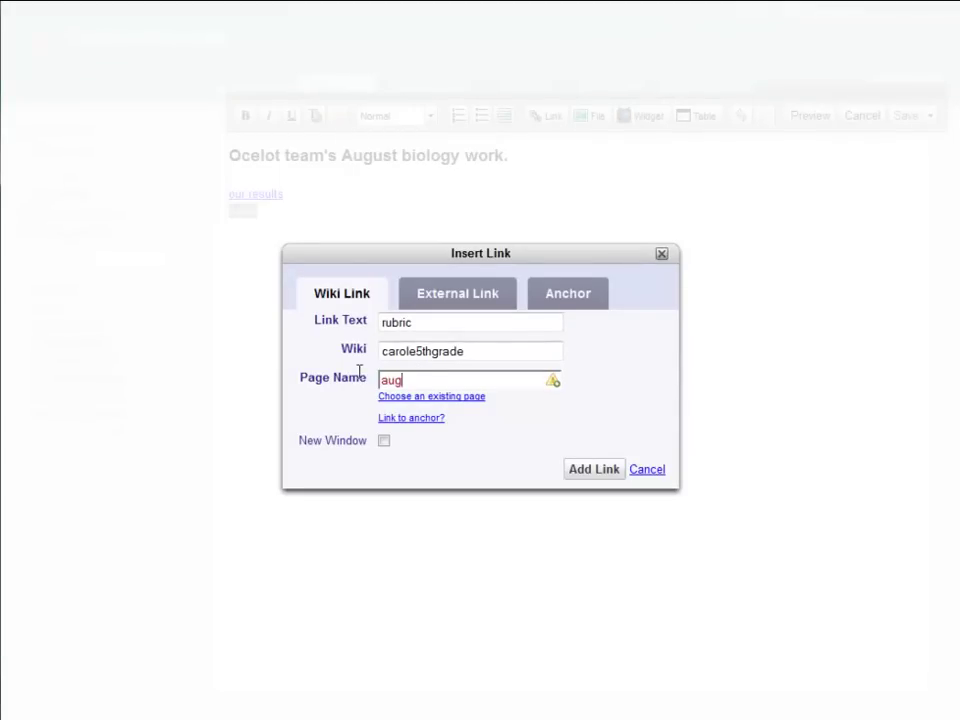
{"action": "key", "text": "Down"}
{"action": "key", "text": "Down"}
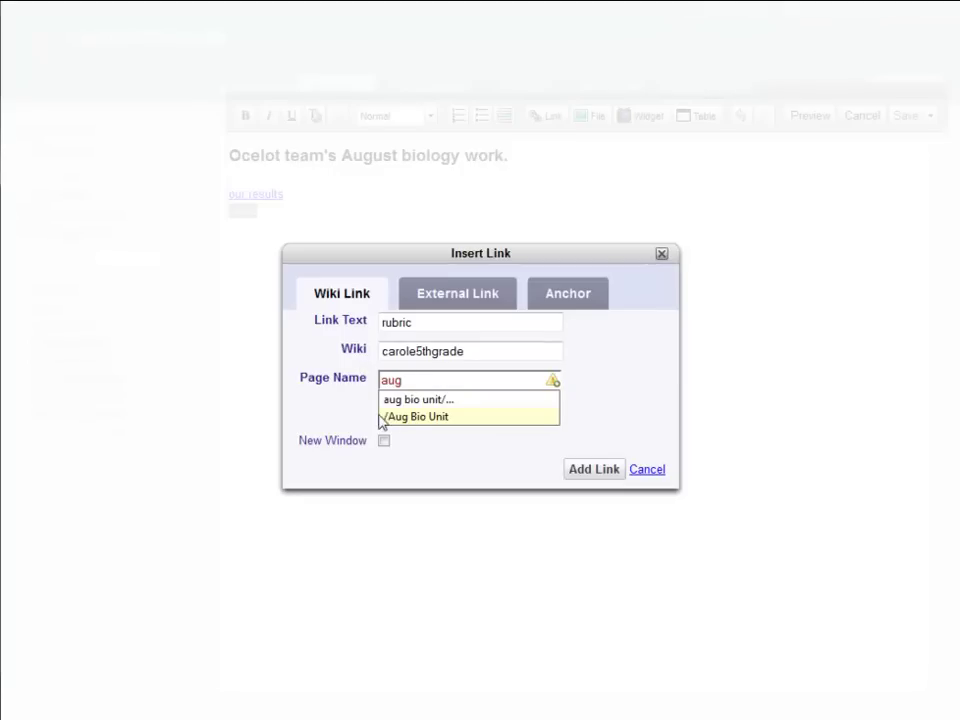
{"action": "key", "text": "Return"}
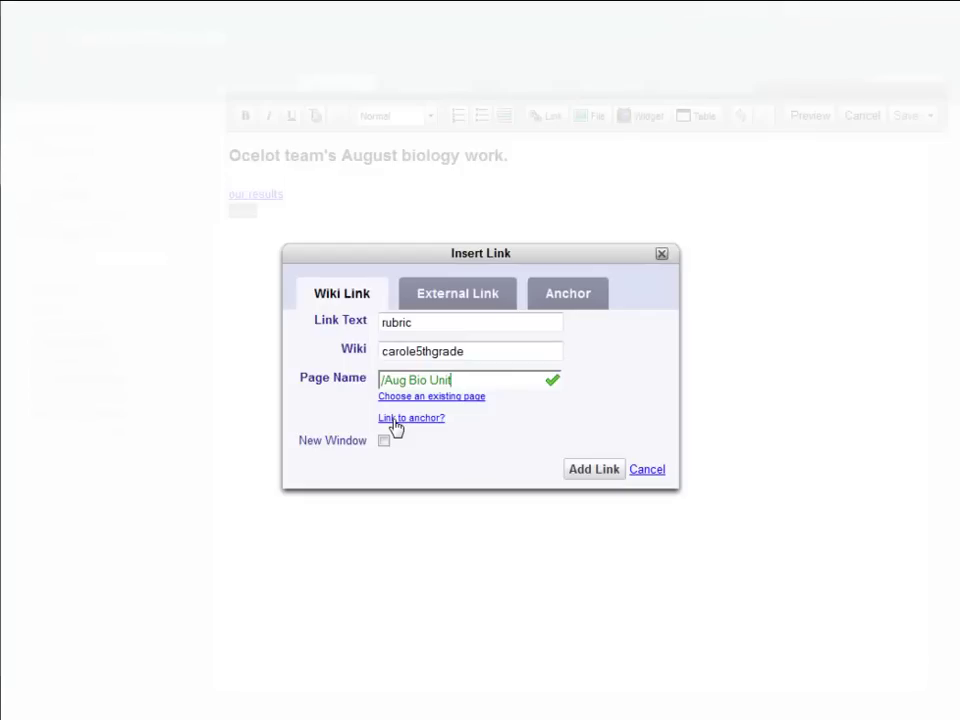
{"action": "left_click", "coordinate": [579, 476]}
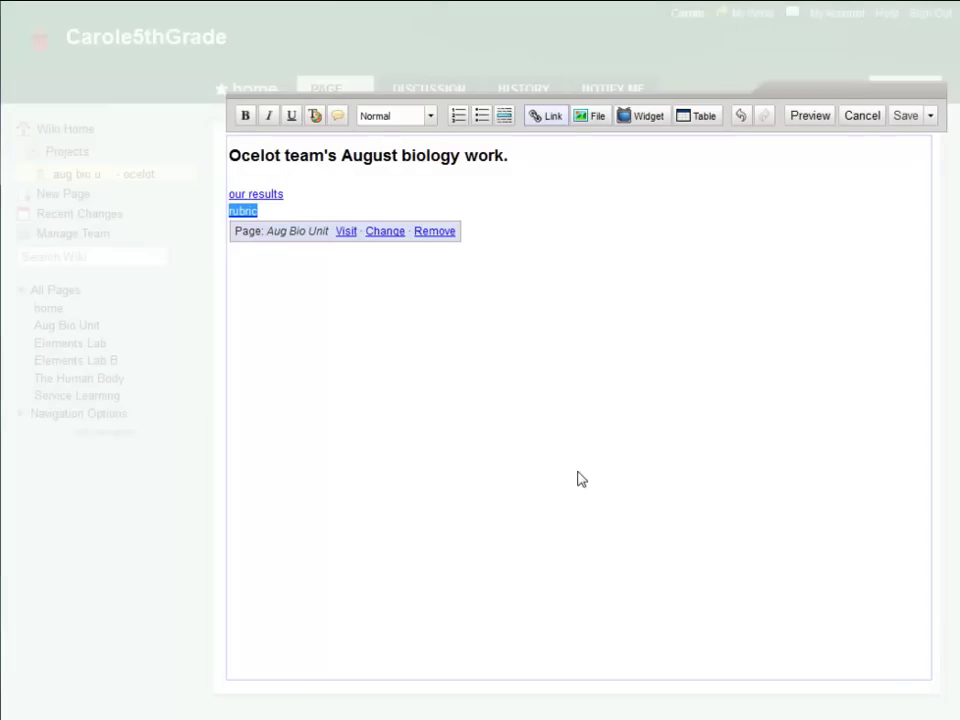
{"action": "left_click", "coordinate": [904, 116]}
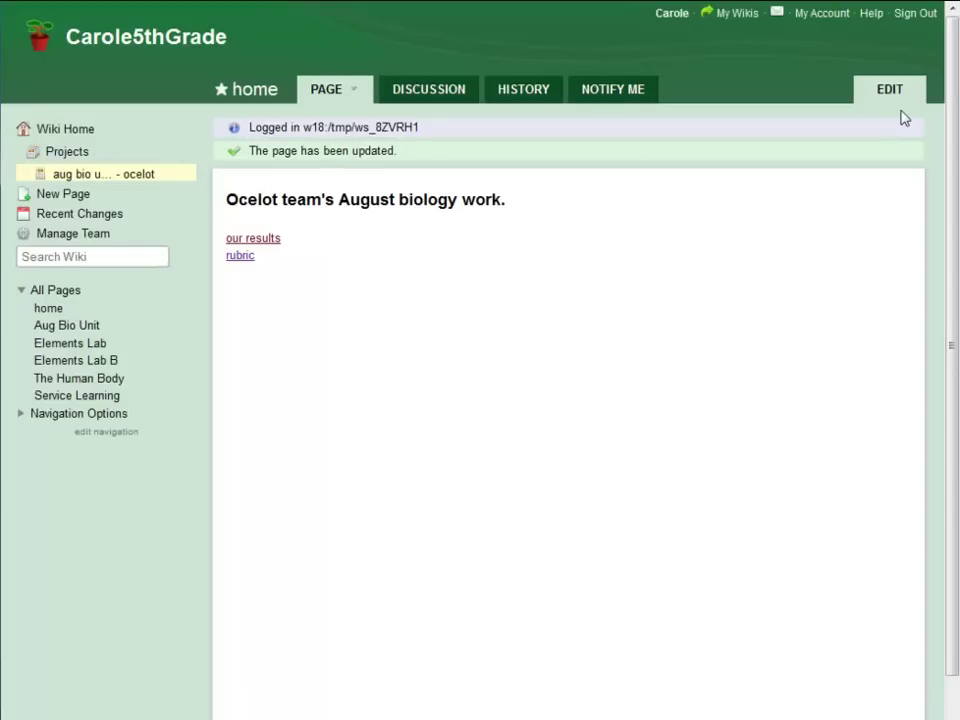